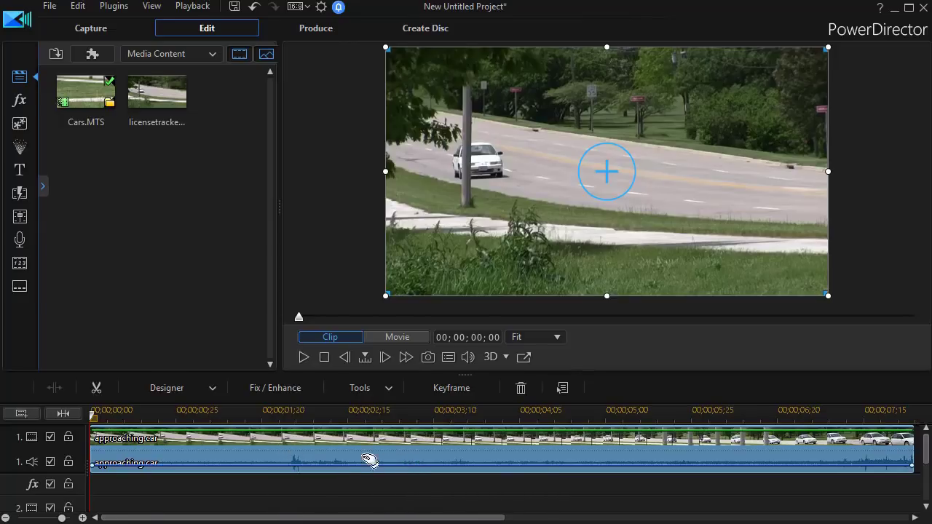
Step: Open the Motion Tracker for the car clip and fit the tracking box over the white car's plate
left_click(369, 391)
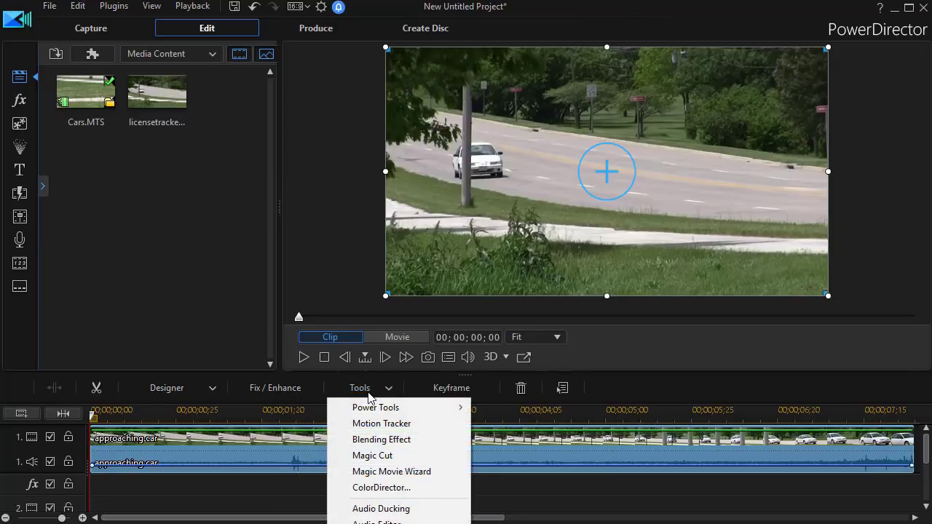
left_click(381, 426)
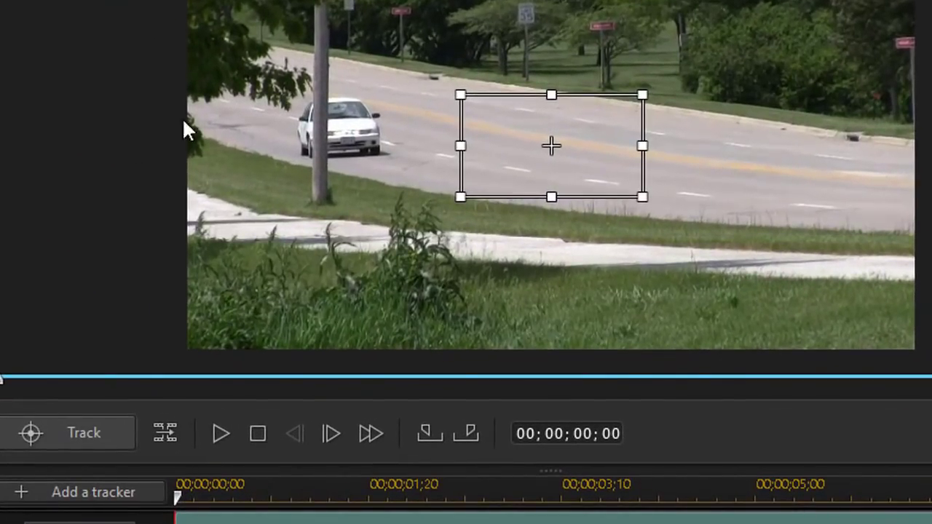
left_click_drag(641, 196, 499, 118)
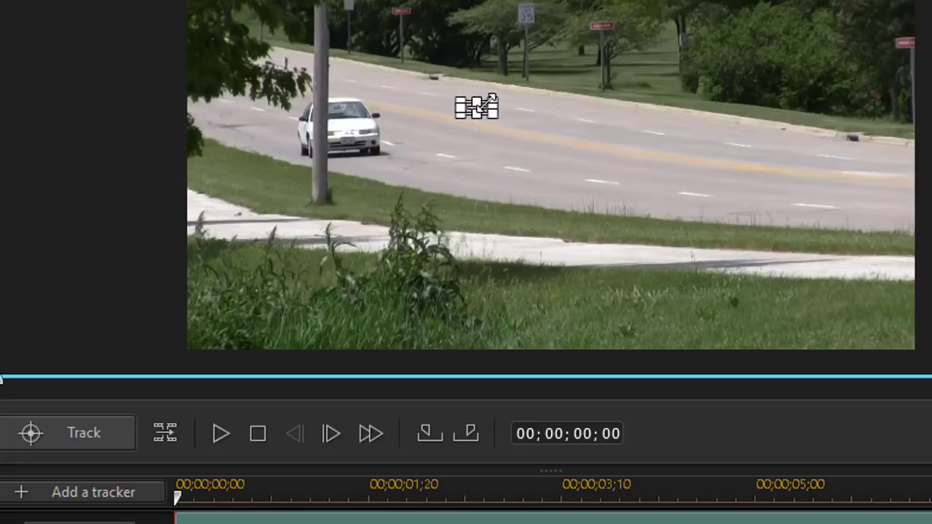
left_click_drag(488, 102, 354, 134)
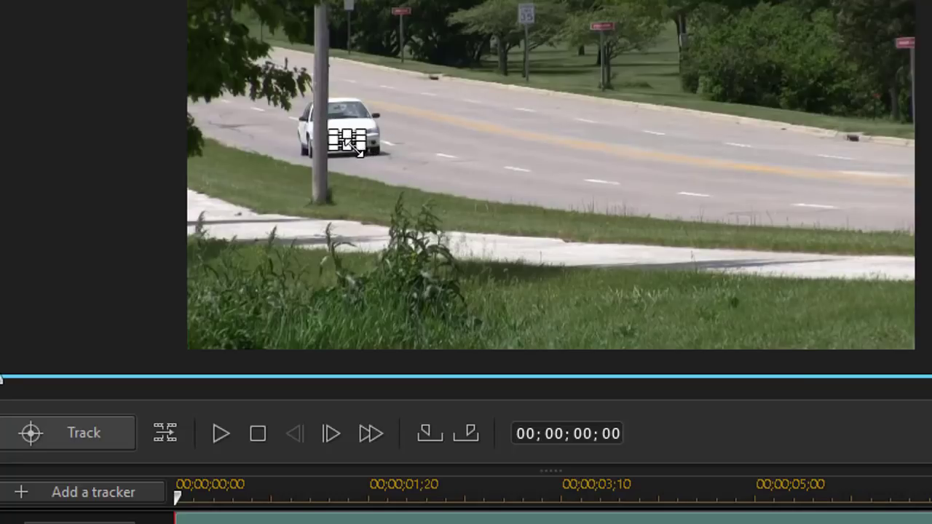
left_click_drag(326, 149, 333, 149)
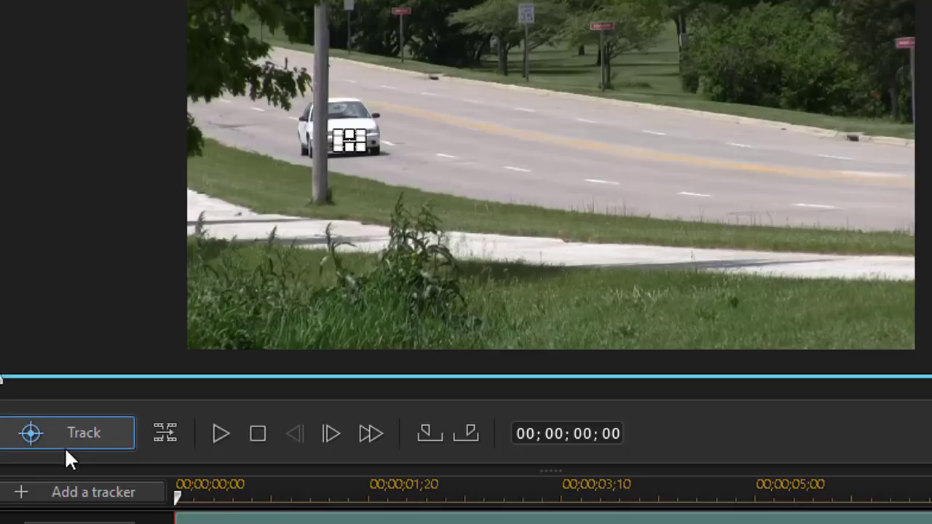
Step: Track the plate until the box drifts near 6 seconds, then return to 00;00;05;03
left_click(85, 432)
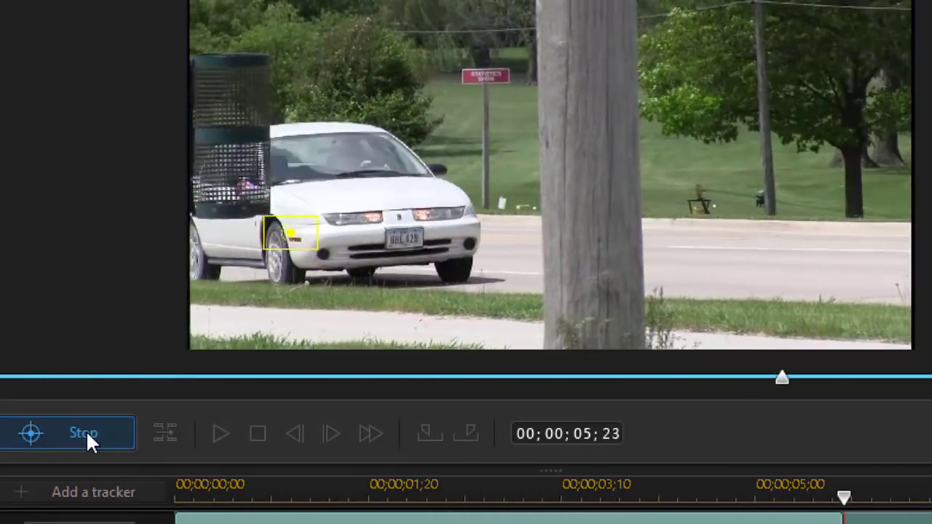
left_click(85, 433)
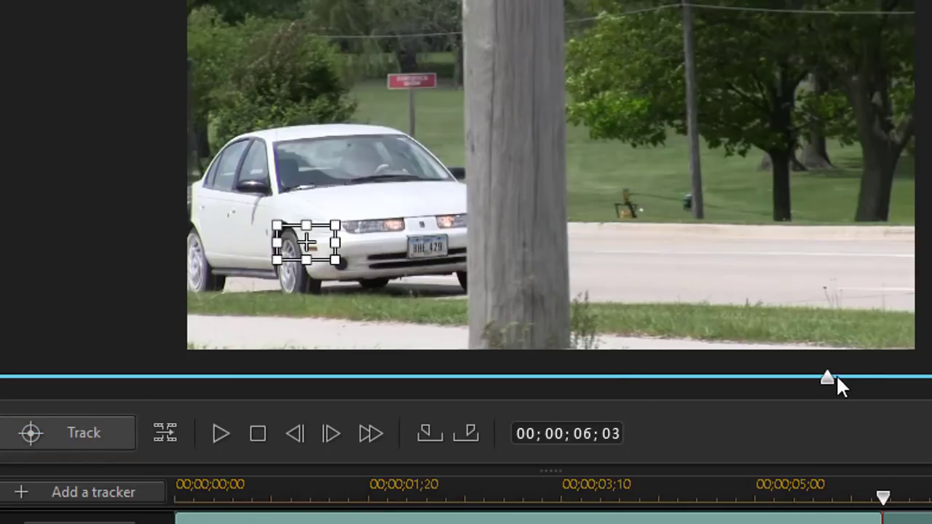
left_click_drag(829, 379, 691, 380)
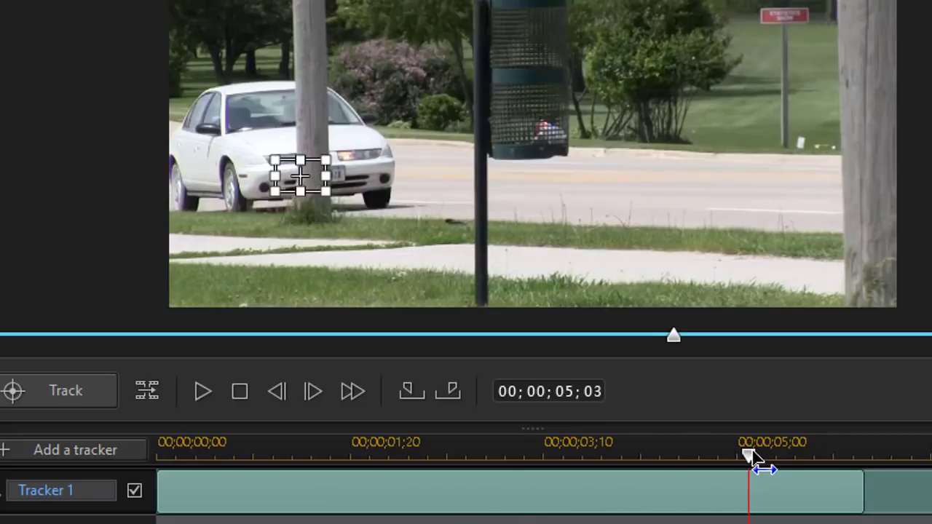
Step: Re-fit the tracking box over the white car's front plate frame by frame from 5;03 to 5;06
left_click_drag(750, 458, 745, 457)
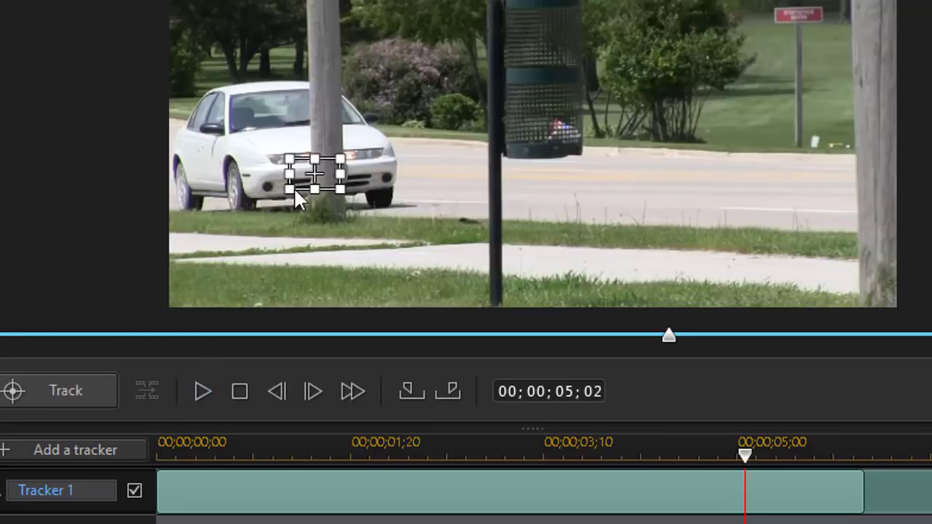
key("Right")
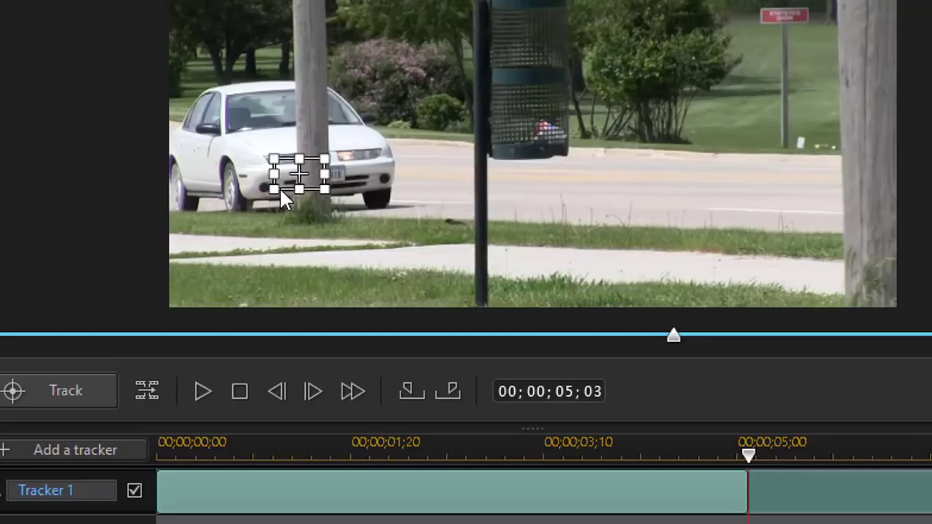
left_click_drag(272, 188, 332, 177)
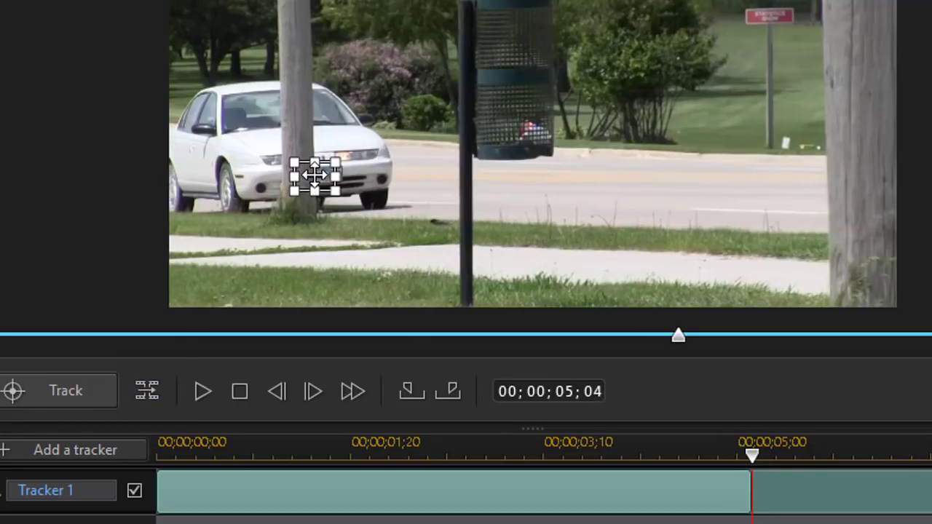
left_click_drag(315, 176, 321, 176)
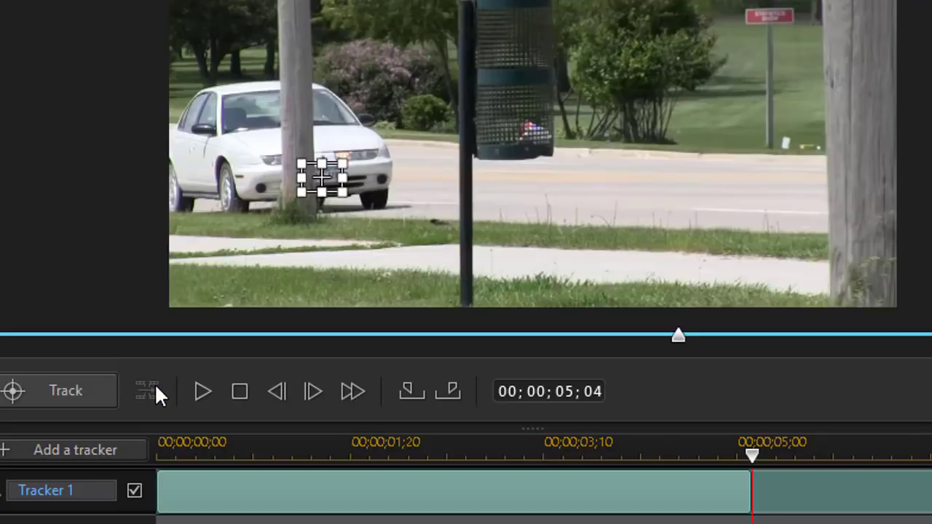
left_click_drag(307, 182, 325, 177)
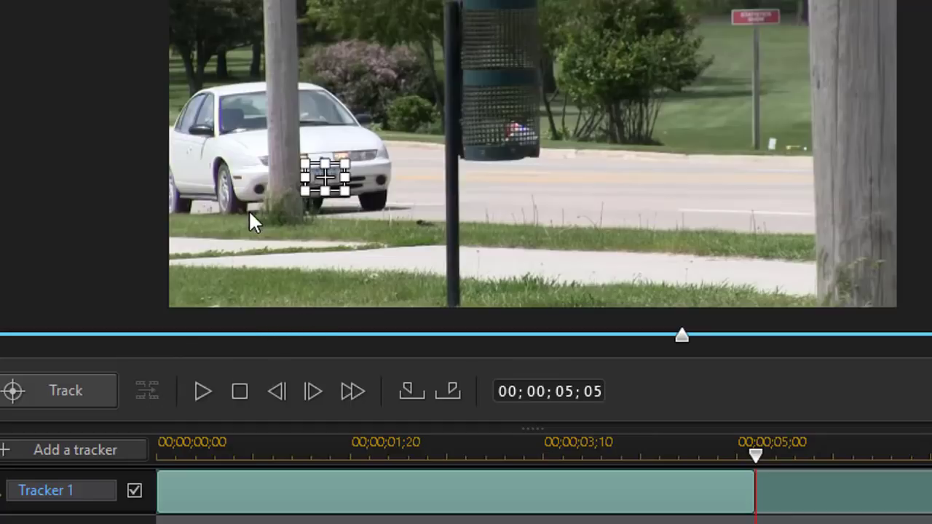
key("Right")
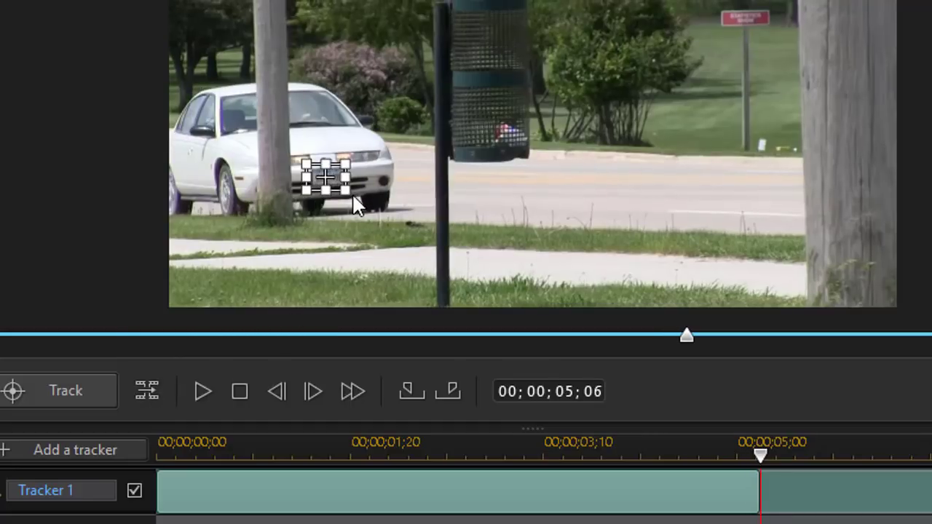
left_click_drag(346, 184, 351, 187)
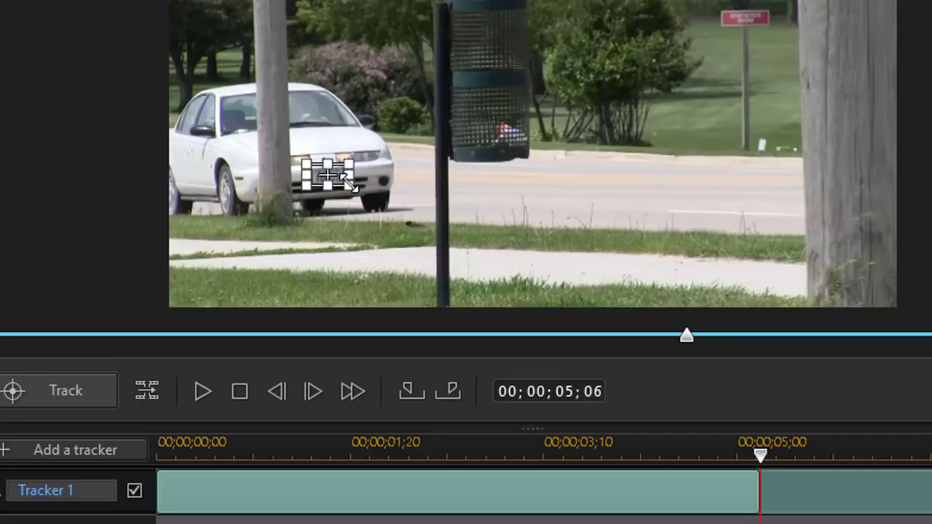
Step: Resume tracking to the clip's end, then scrub back to about 00;00;05;16 to check the box
left_click(44, 387)
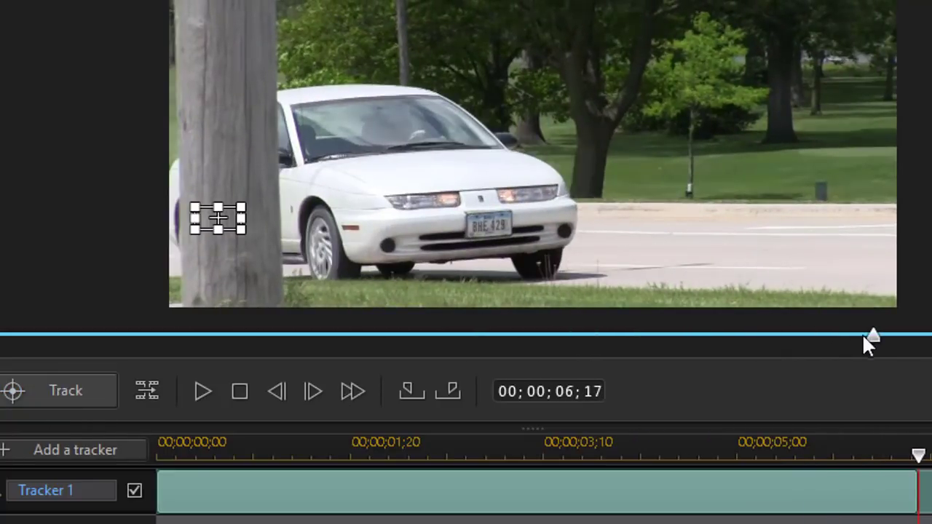
left_click_drag(872, 341, 722, 376)
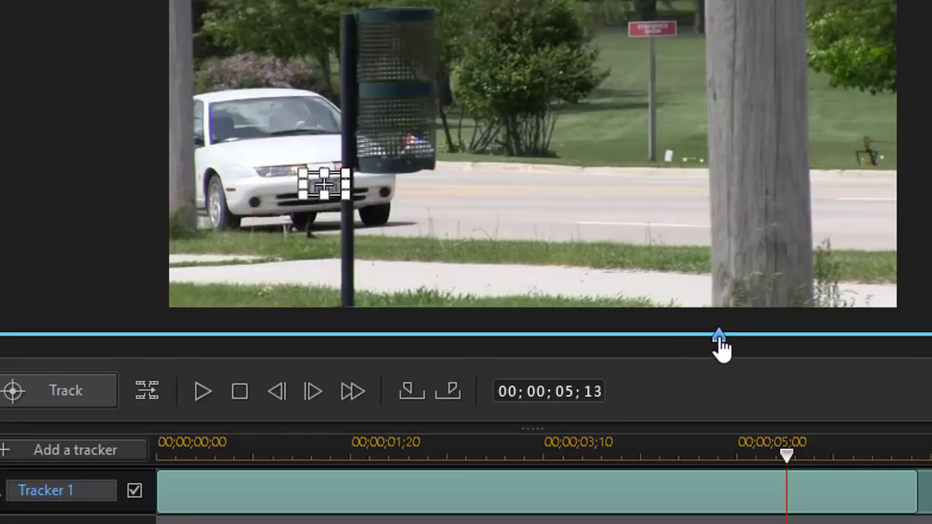
left_click_drag(721, 349, 728, 350)
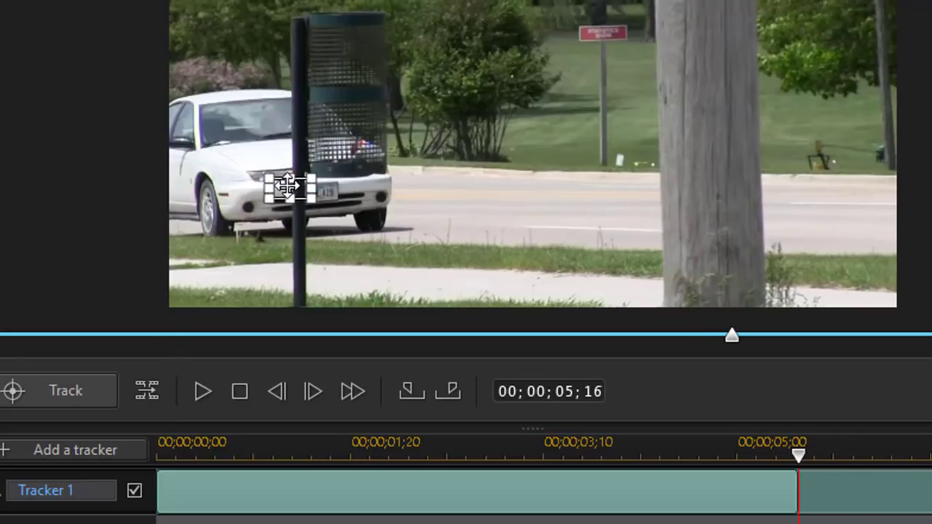
Step: Put the box back on the plate, advance two frames, and track on to 00;00;07;00
left_click_drag(284, 186, 316, 191)
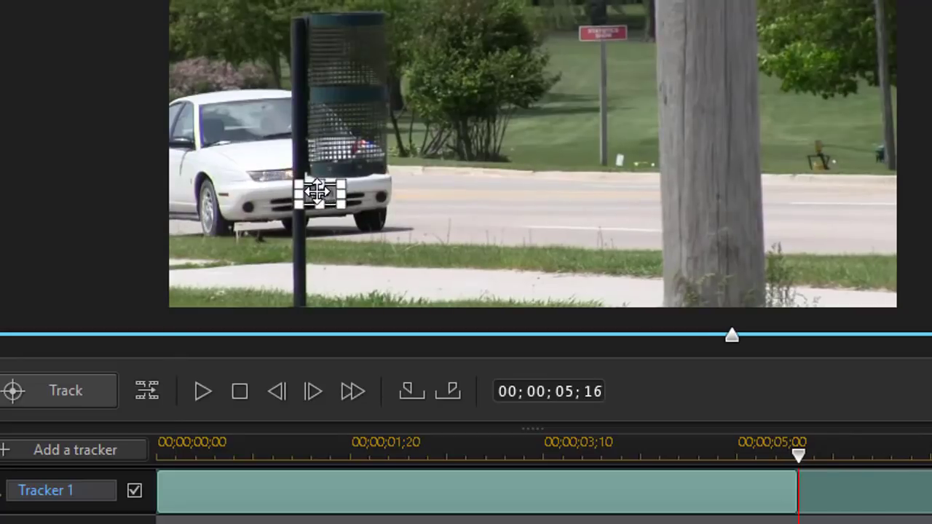
left_click(154, 393)
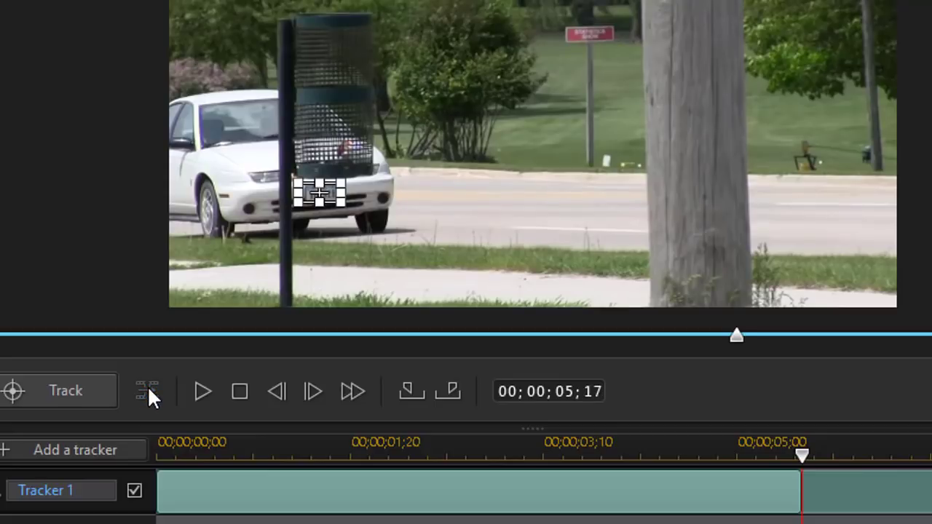
left_click(157, 390)
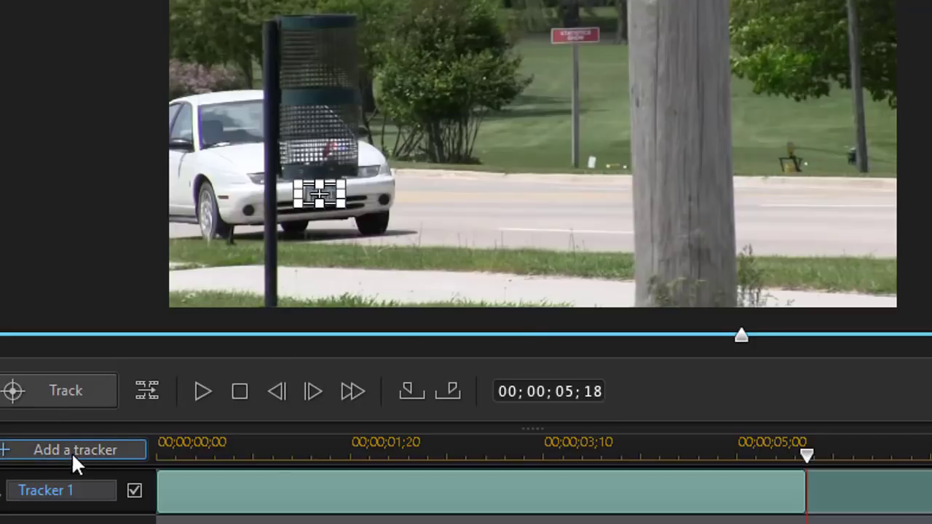
left_click(91, 386)
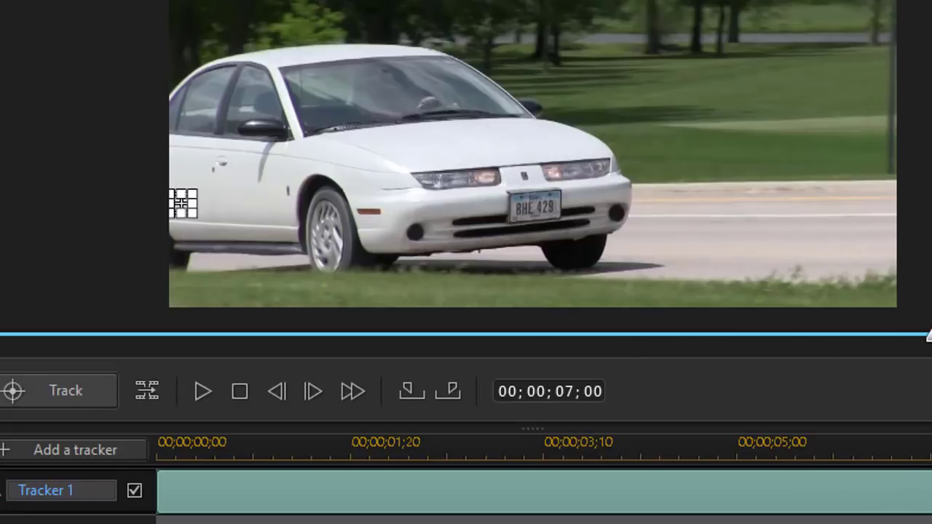
Step: At about 6;09, move the box off the pole onto the plate and resume tracking
left_click_drag(926, 478, 880, 482)
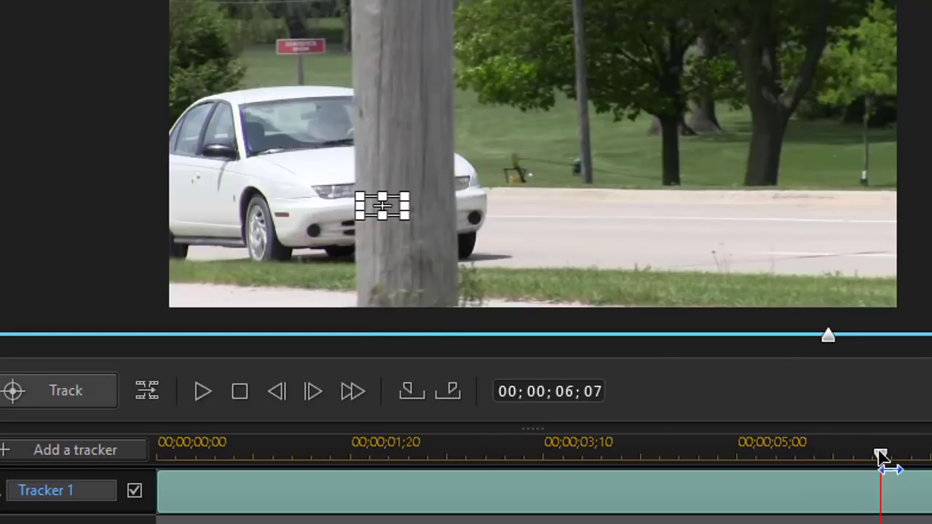
left_click_drag(880, 456, 884, 459)
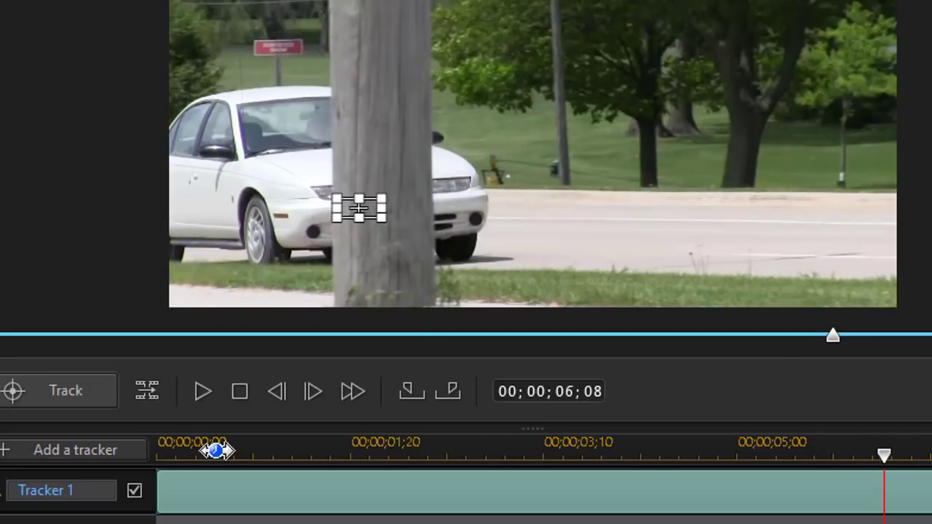
left_click(307, 391)
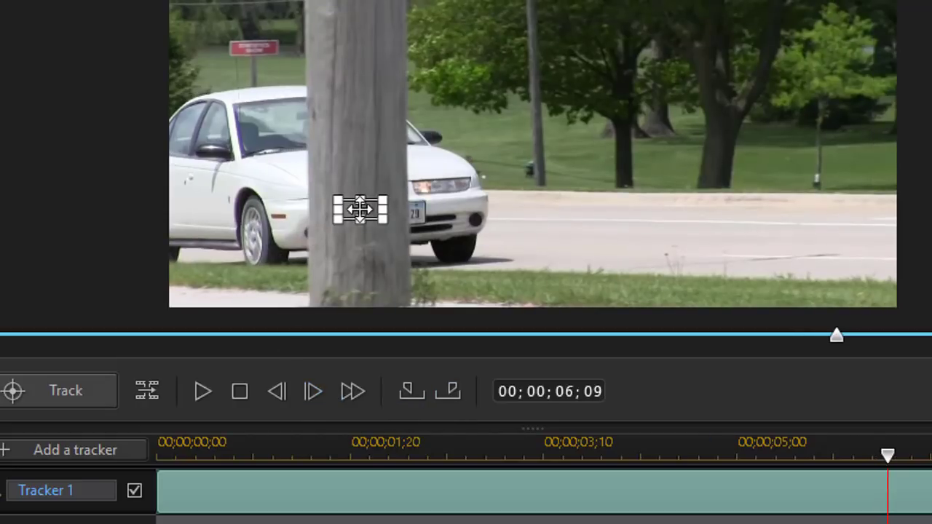
left_click_drag(360, 210, 402, 211)
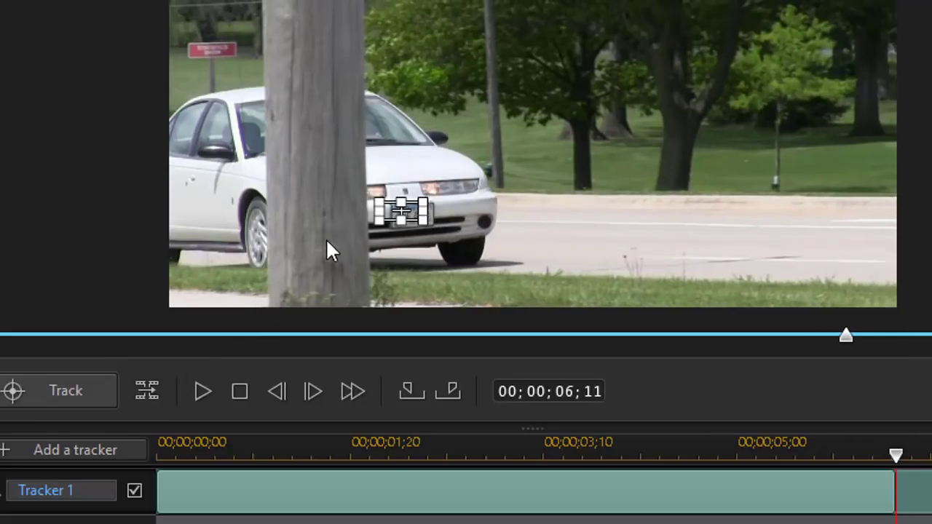
left_click(51, 384)
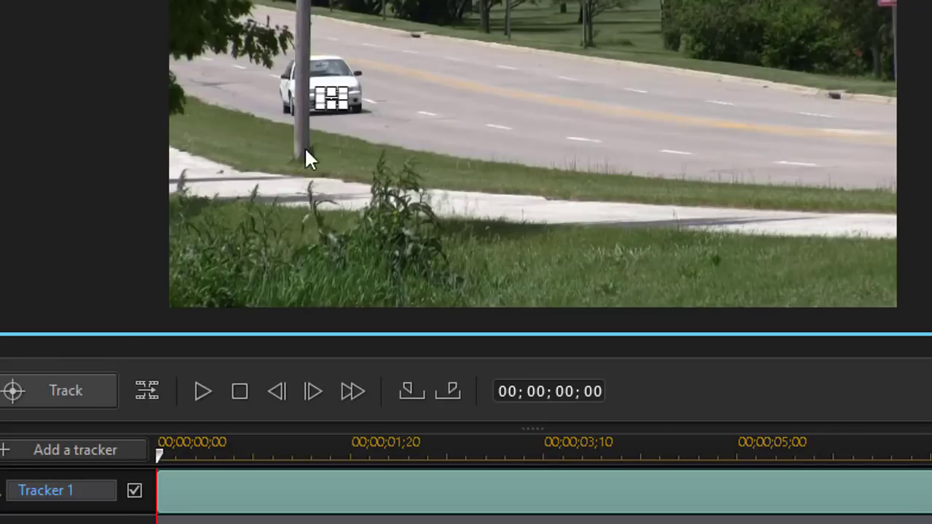
left_click(199, 392)
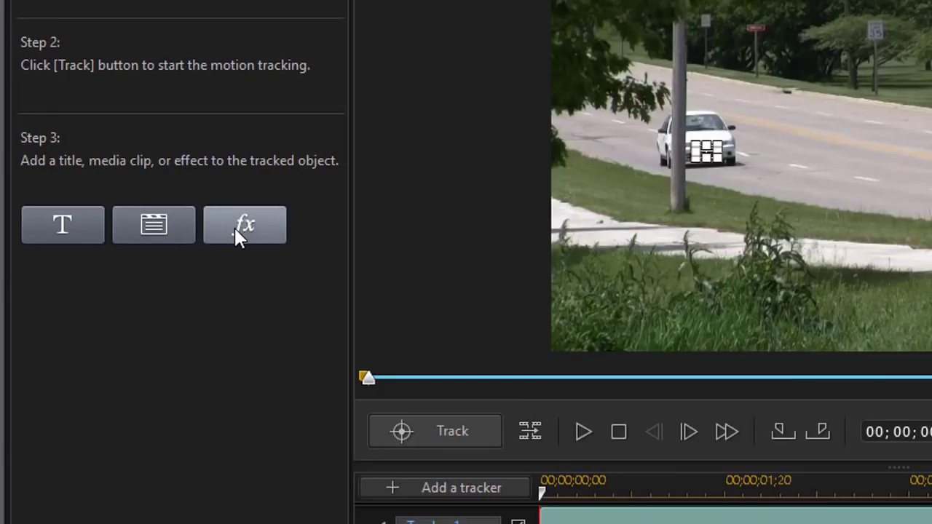
Step: Add a Mosaic effect to the tracked plate and tick 'Adjust effect size with tracked object'
left_click(244, 226)
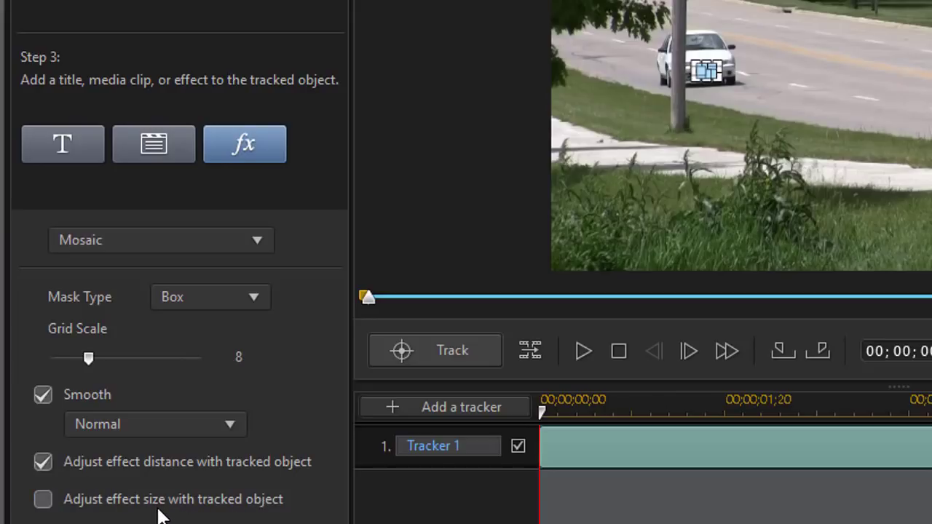
left_click(48, 500)
left_click(45, 500)
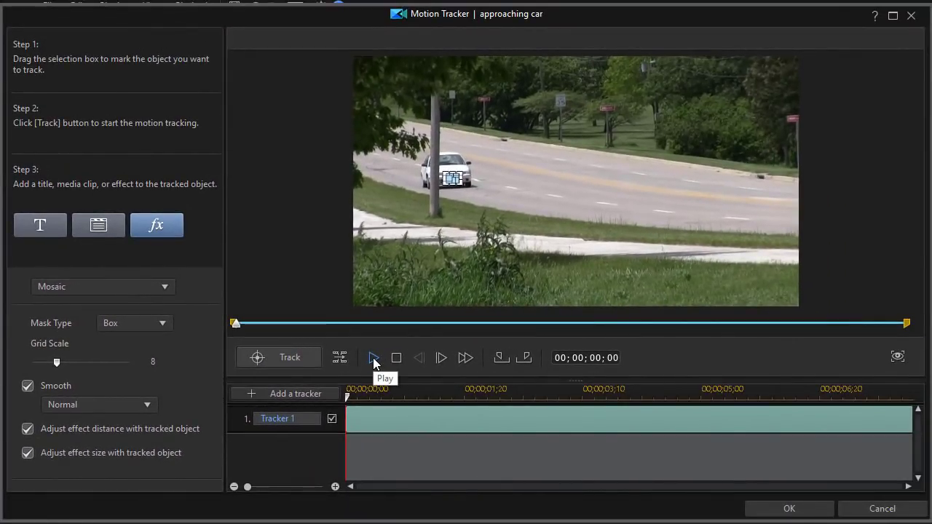
Step: Hide the tracker box, play through the clip to review the mosaic, and accept the tracking
left_click(372, 359)
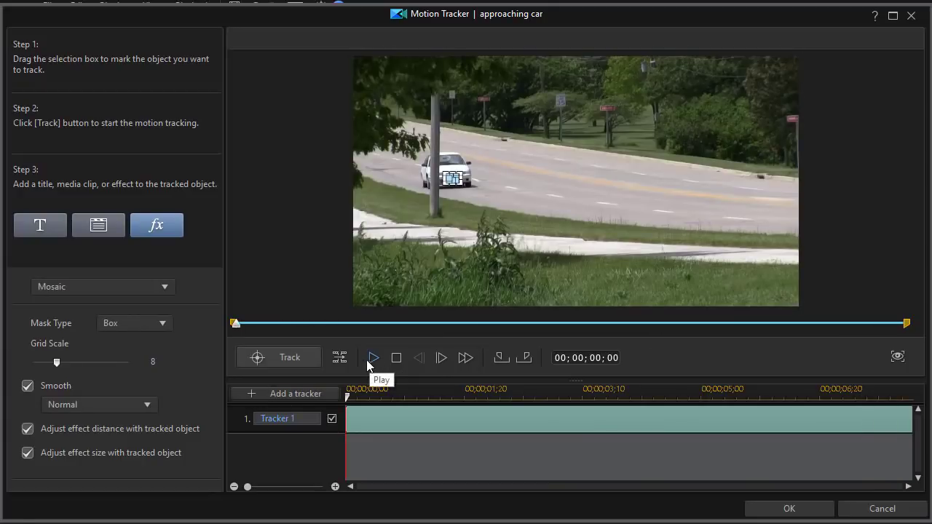
left_click(899, 360)
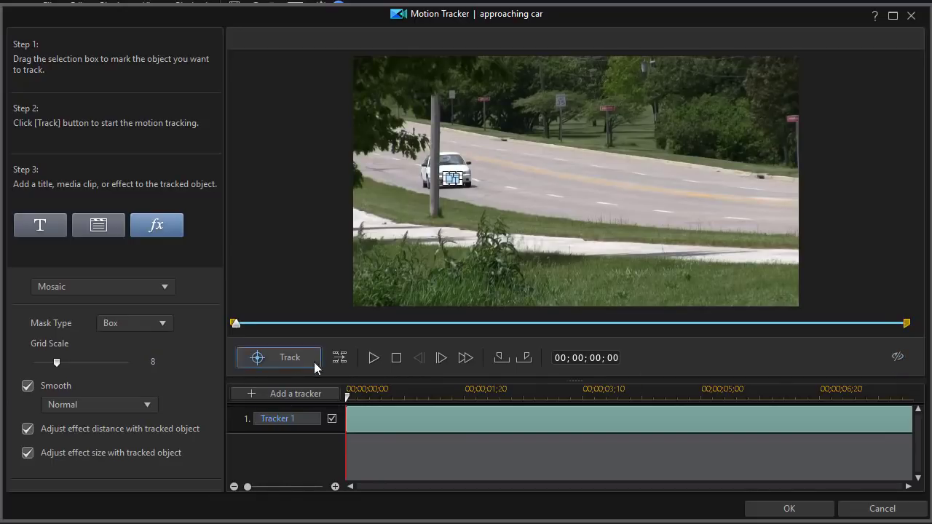
left_click(372, 359)
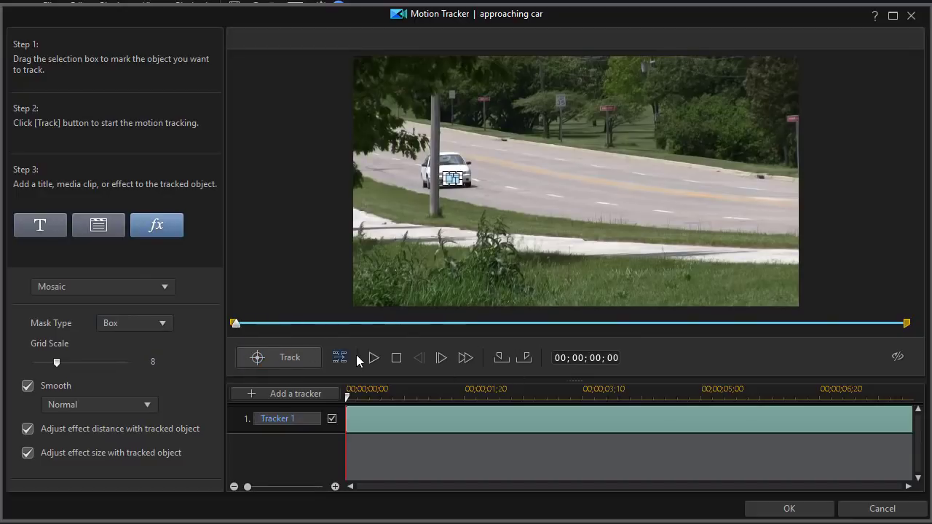
mouse_move(241, 333)
left_mouse_down()
mouse_move(493, 328)
mouse_move(669, 339)
mouse_move(726, 329)
mouse_move(718, 328)
mouse_move(857, 329)
mouse_move(844, 336)
left_mouse_up()
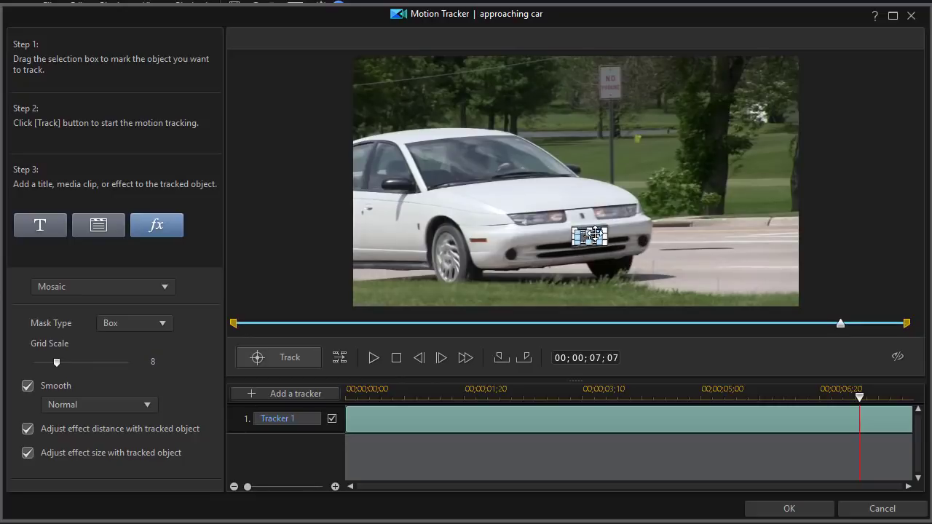
left_click(371, 357)
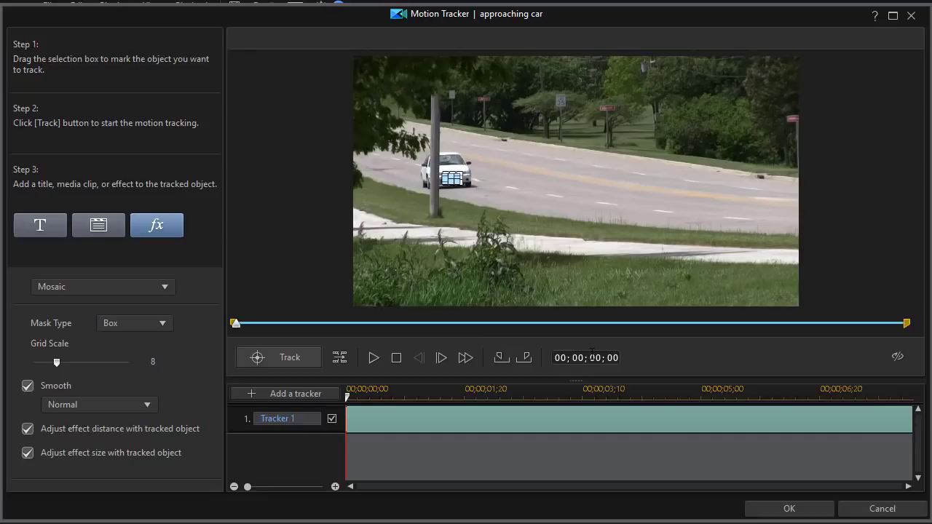
left_click(788, 510)
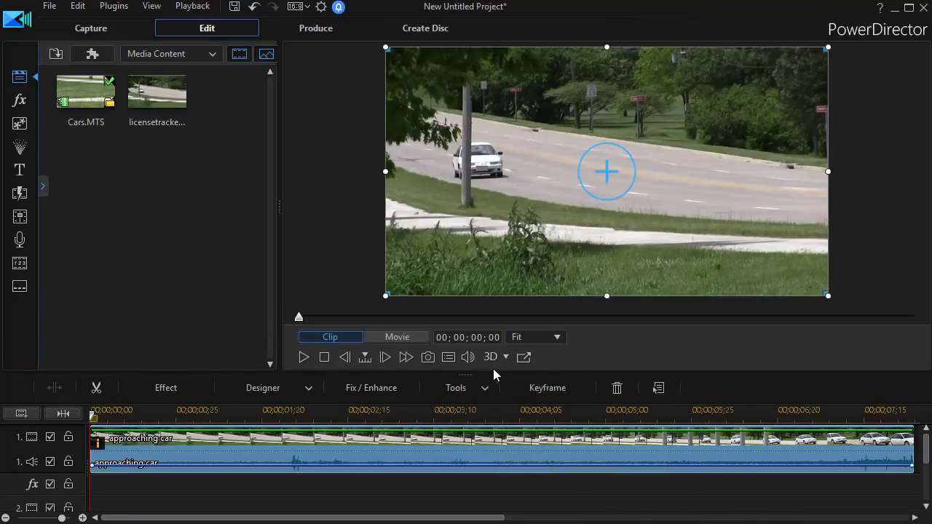
Step: Play the whole movie to check the mosaic, then select the 'approaching car' timeline clip
left_click(398, 337)
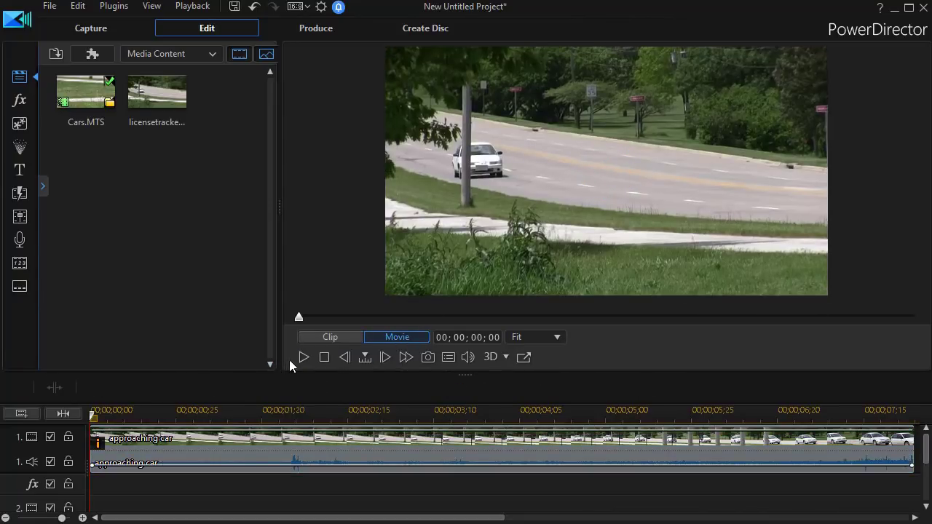
left_click(304, 357)
left_click(100, 450)
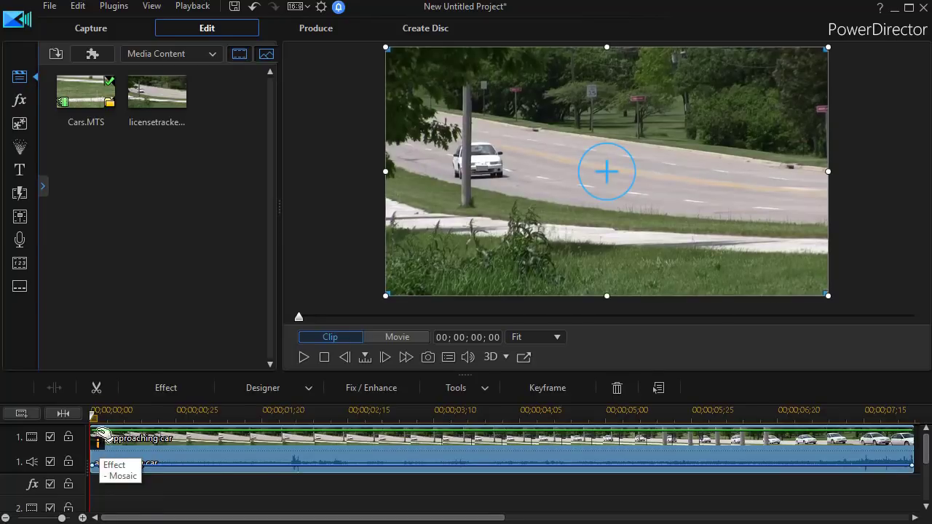
Step: Open the clip's Mosaic effect settings, widen the panel, and show its Keyframe Settings
left_click(171, 388)
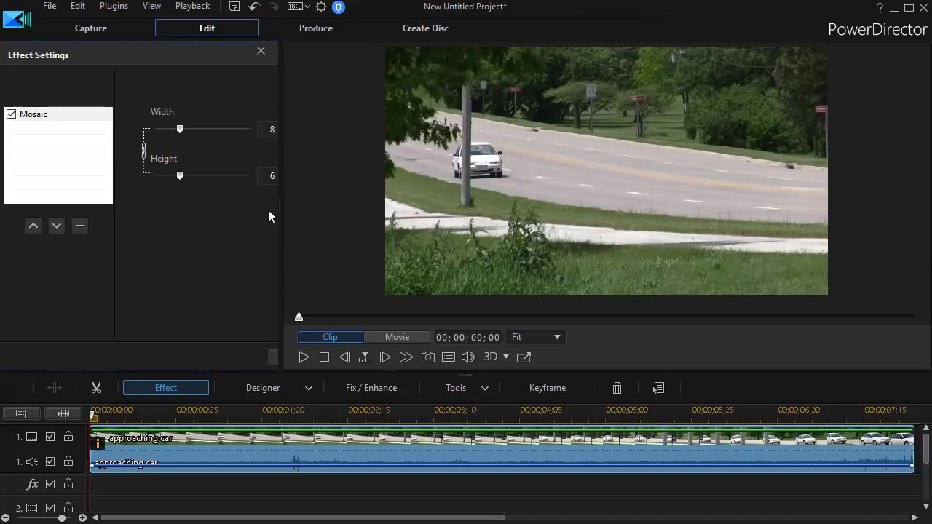
left_click_drag(279, 199, 525, 218)
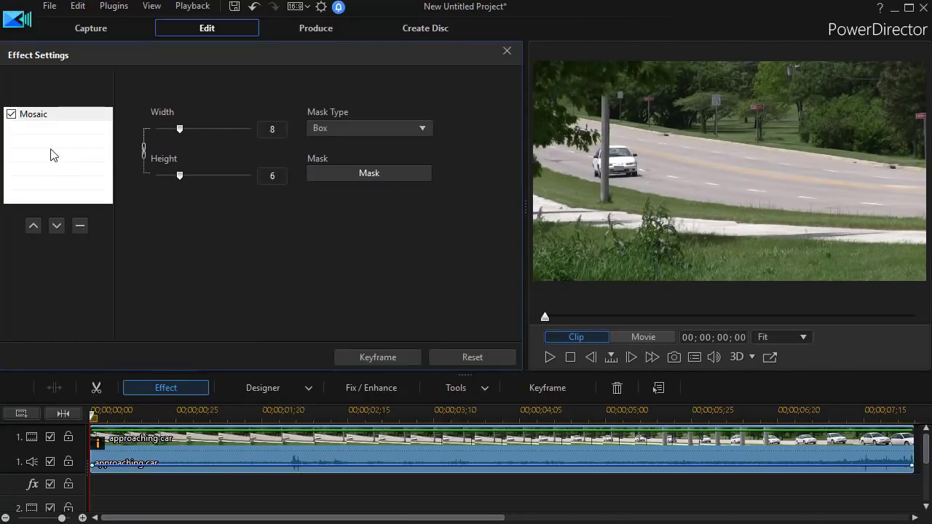
left_click(379, 356)
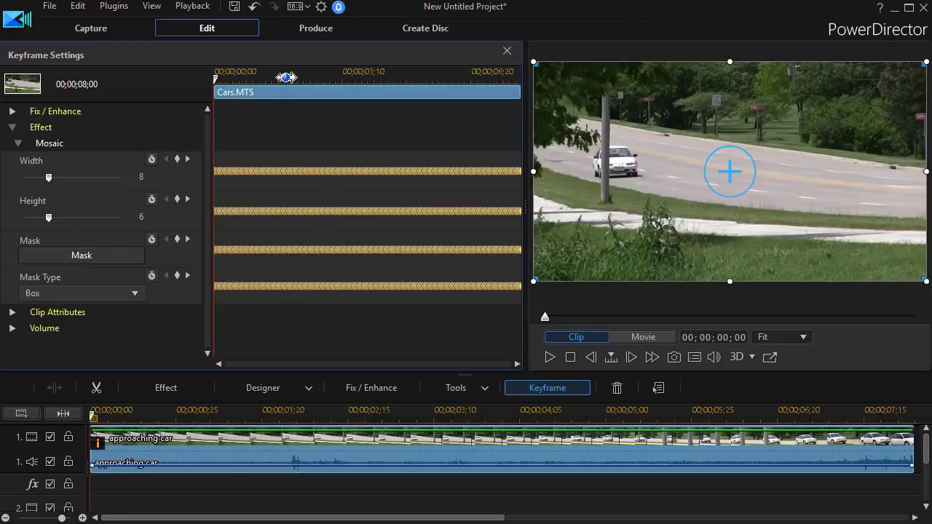
Step: Zoom the keyframe ruler and move through the Mask keyframes at 01;08, 01;20 and 03;25 to 07;07
left_click_drag(287, 77, 533, 85)
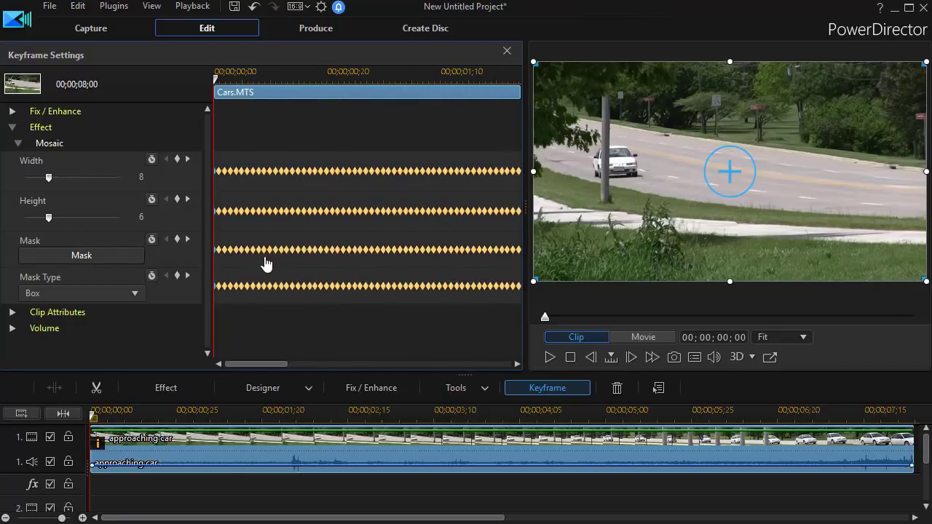
left_click(428, 252)
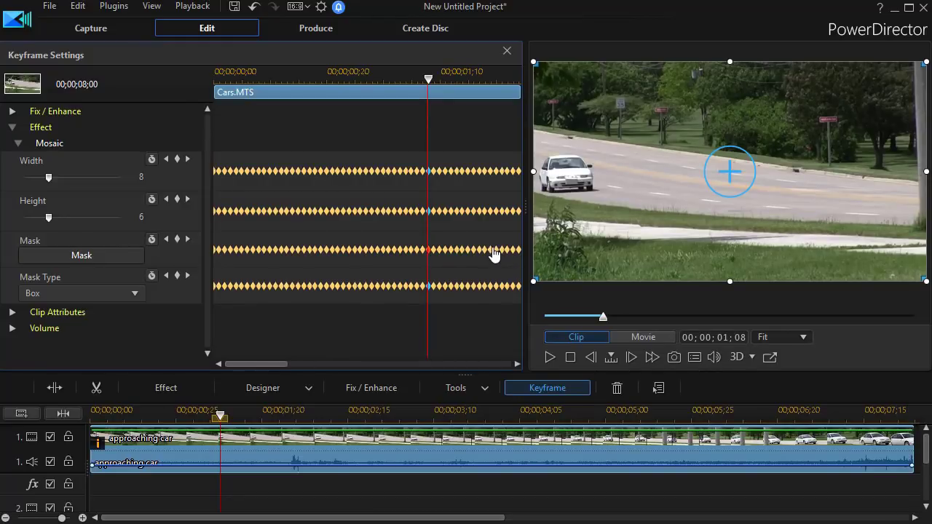
left_click(495, 250)
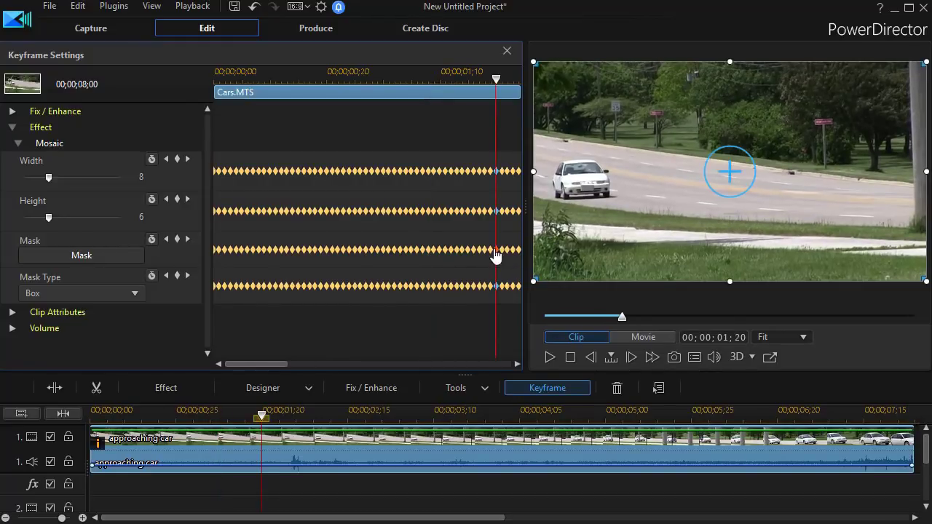
left_click_drag(277, 364, 361, 363)
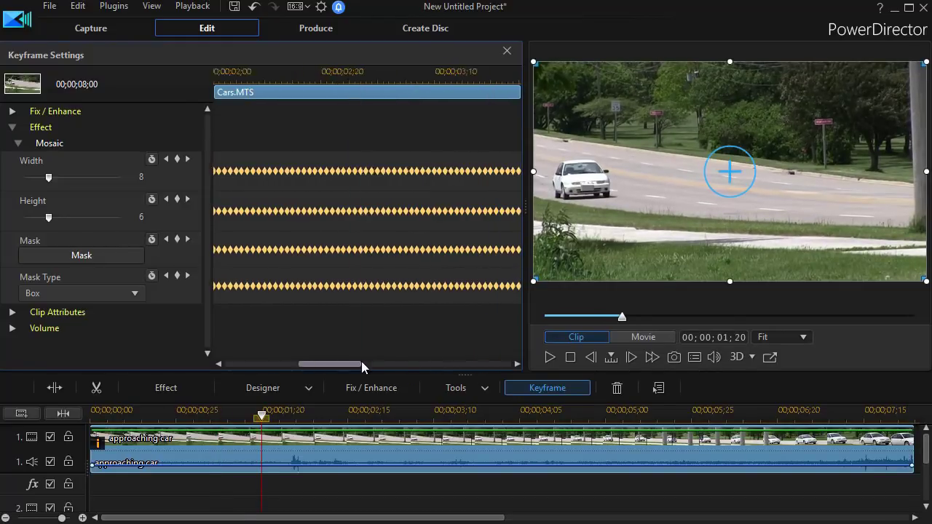
left_click(443, 251)
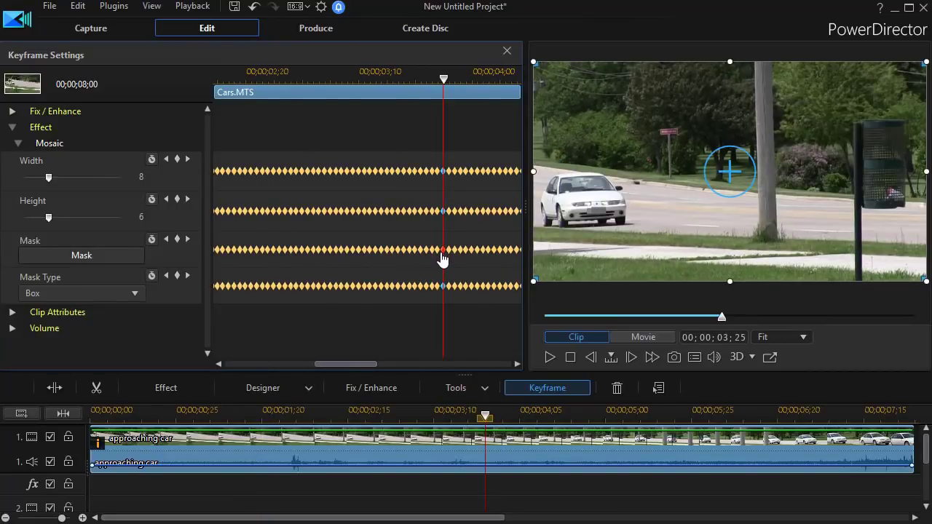
left_click_drag(320, 363, 448, 365)
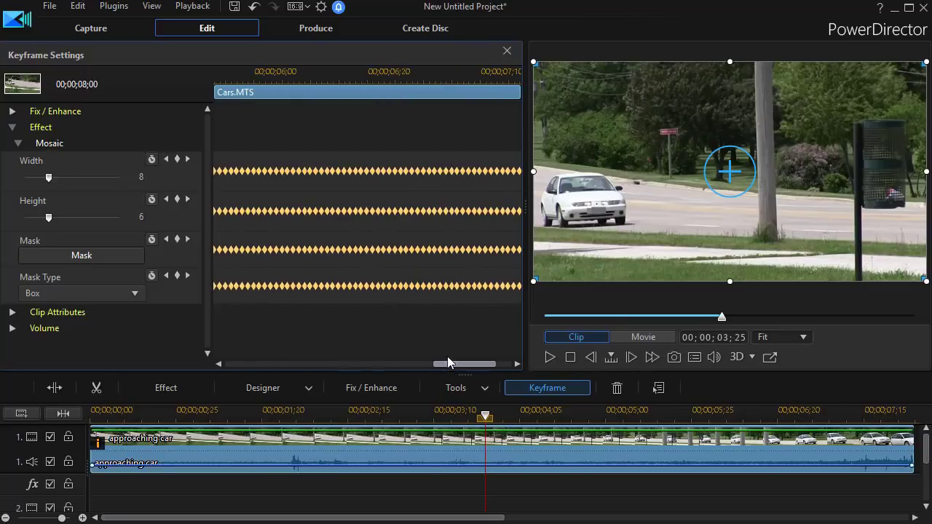
left_click(462, 250)
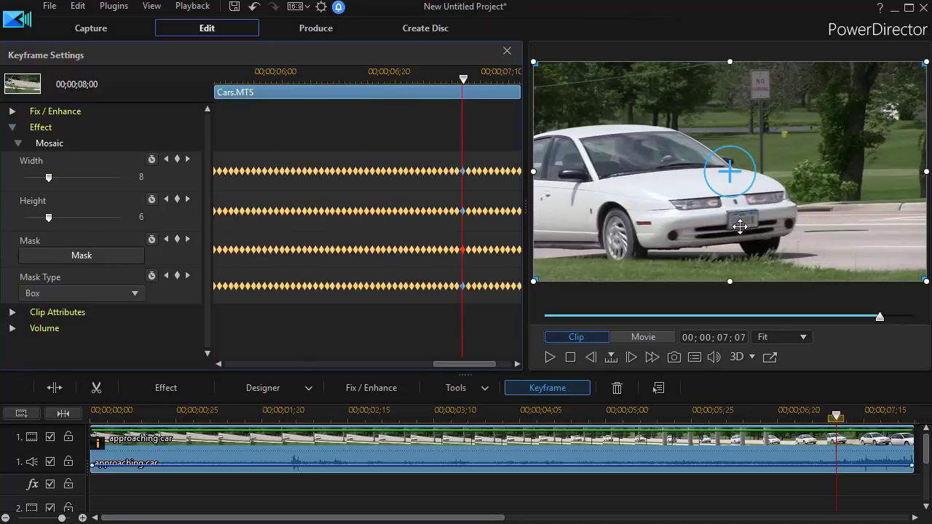
Step: Enlarge the mosaic mask box to cover the whole plate at keyframe 07;07
left_click(94, 253)
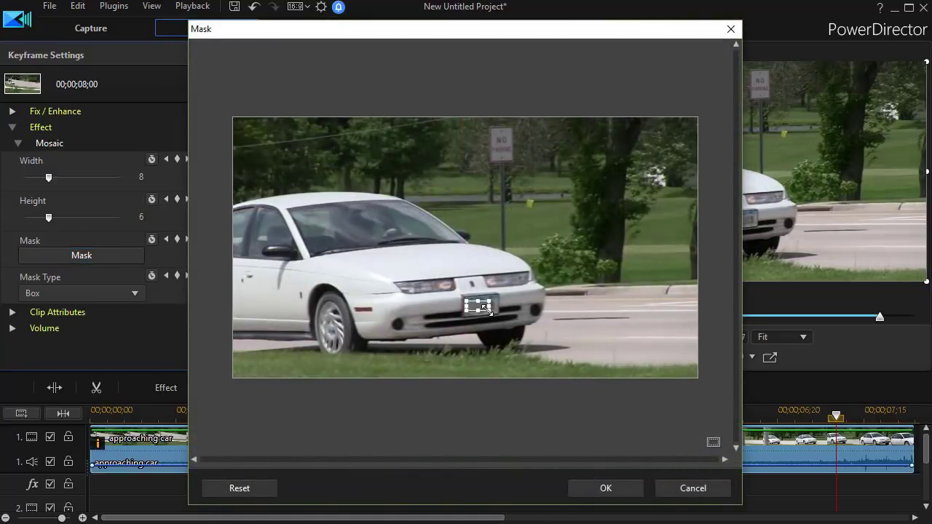
left_click_drag(487, 307, 494, 312)
left_click(624, 489)
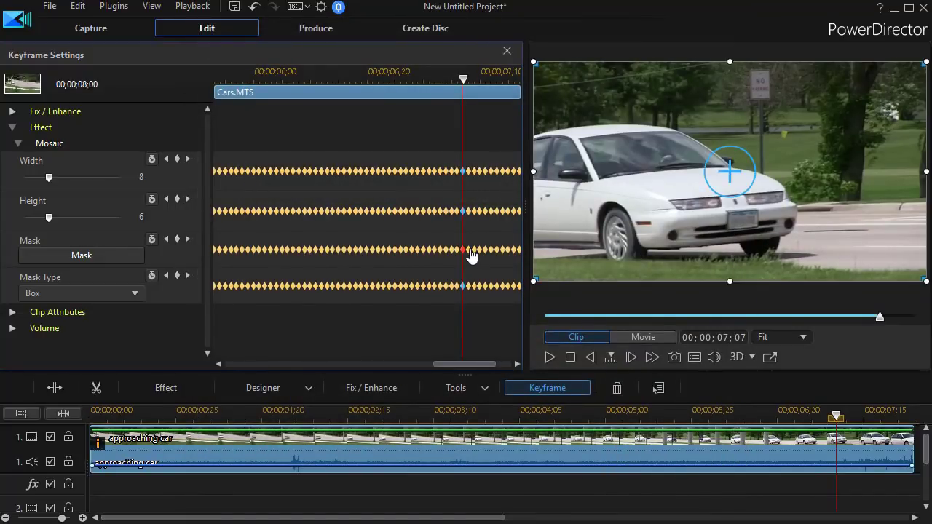
Step: Widen the mask over the plate at keyframe 07;08, then close Keyframe Settings
left_click(470, 251)
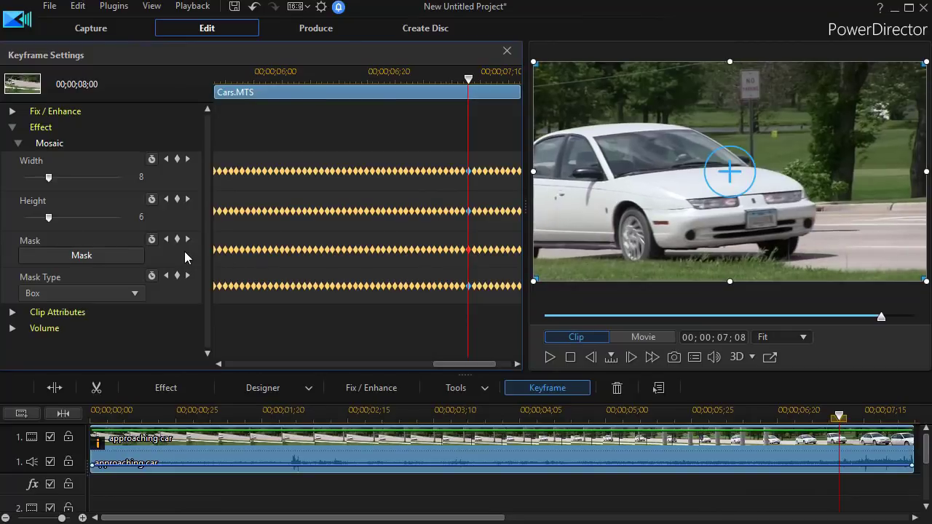
left_click(114, 255)
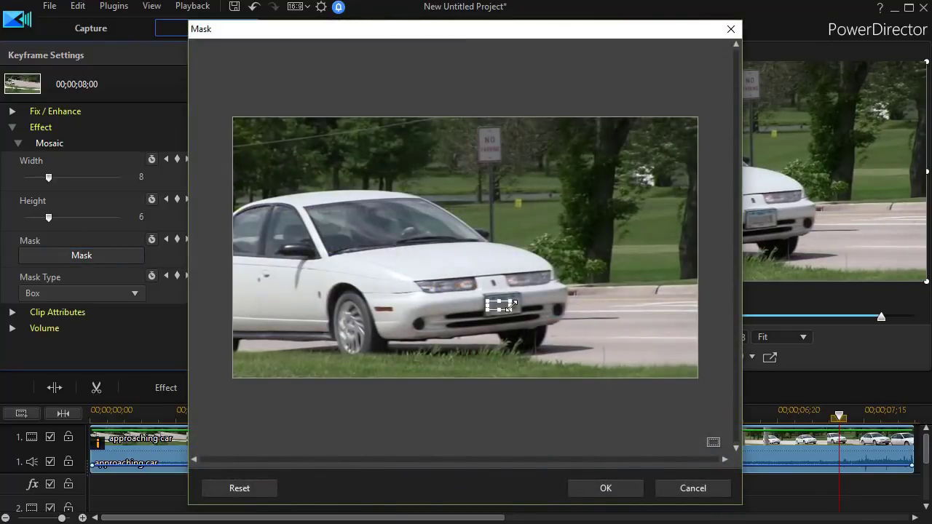
left_click_drag(510, 302, 519, 299)
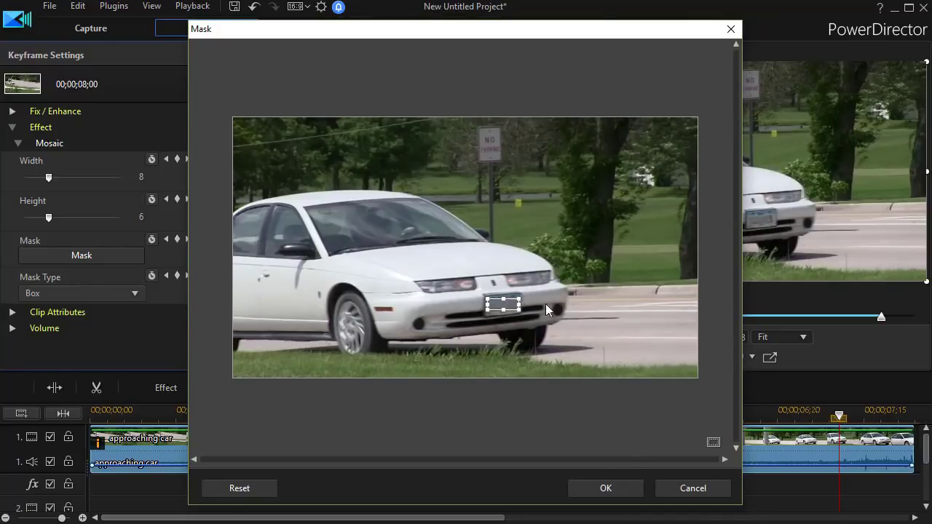
left_click(609, 489)
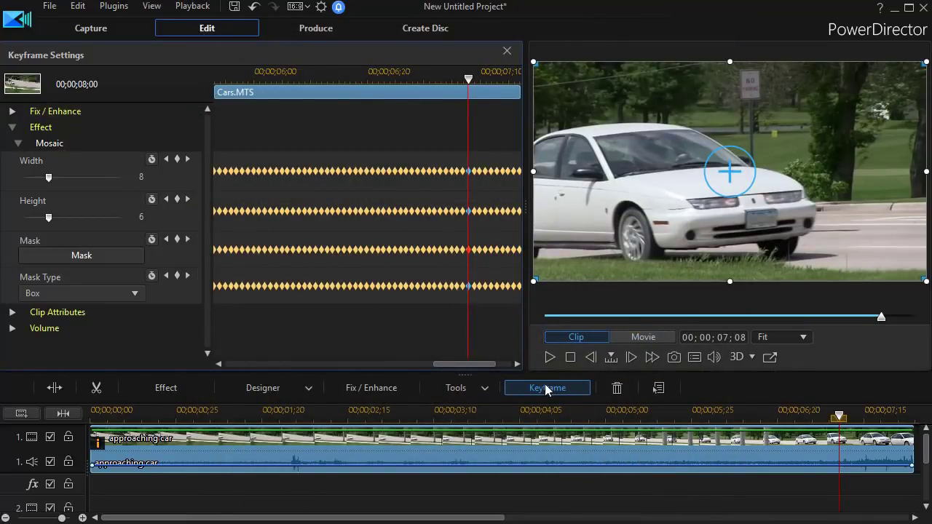
left_click(505, 49)
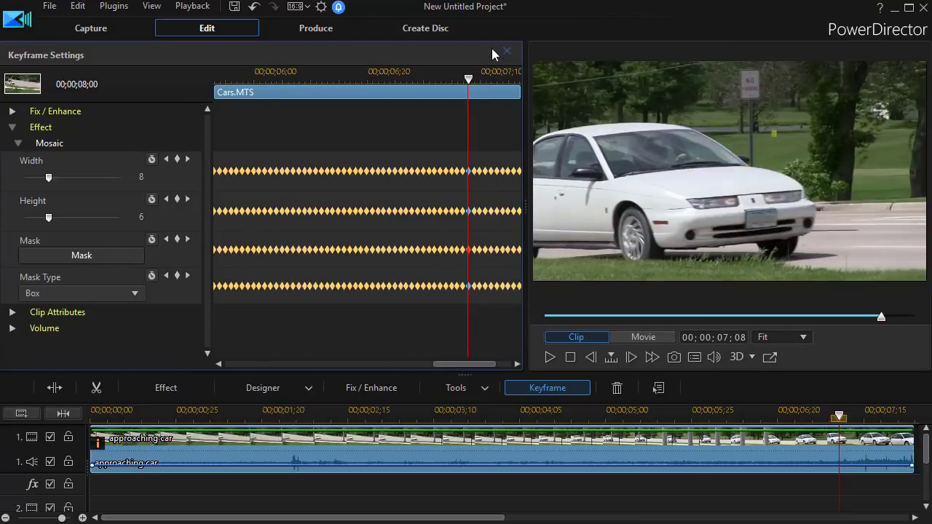